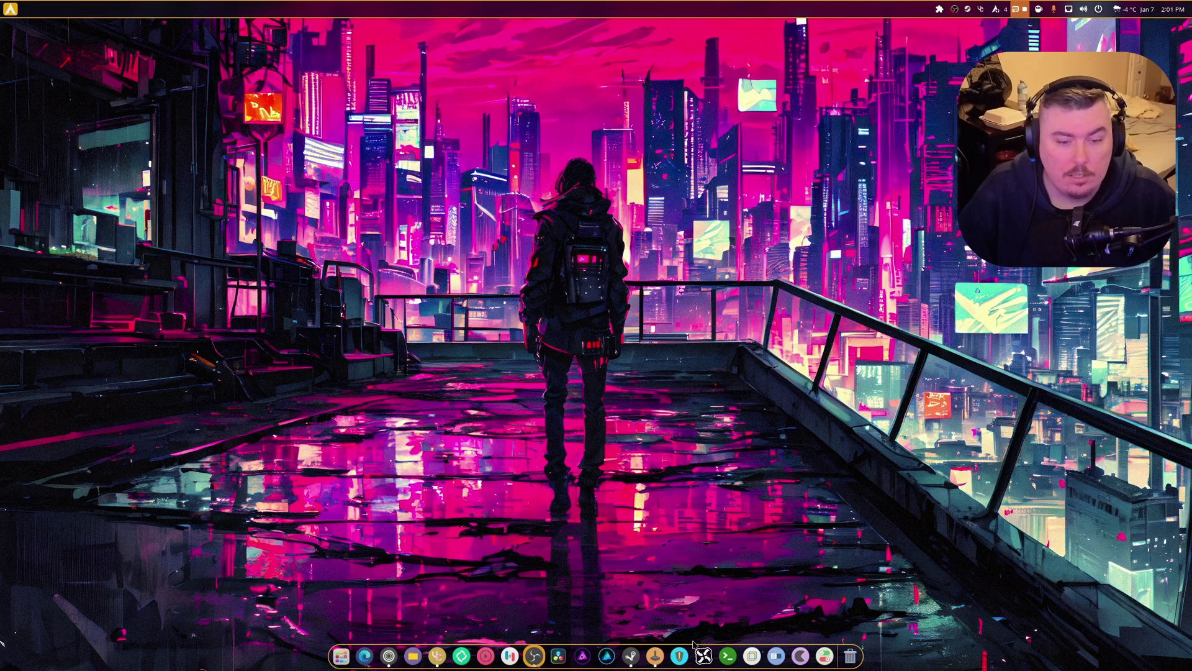
# - Open a terminal, enlarge its text, and search packages with 'yay dconf'
pyautogui.click(728, 656)
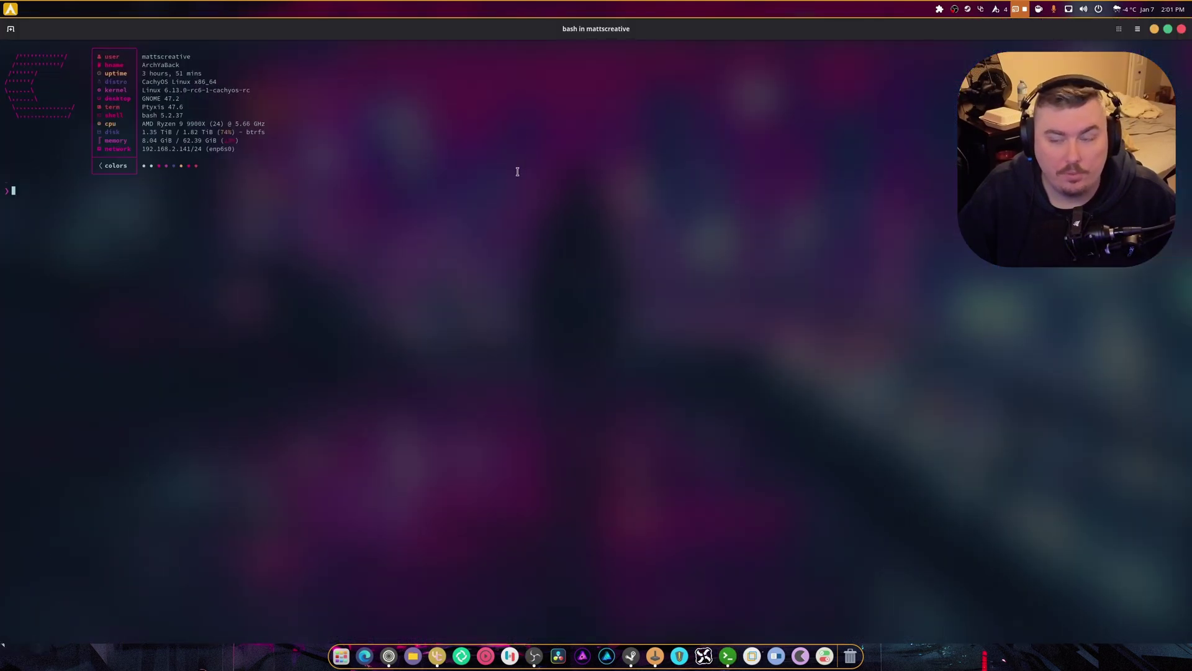
pyautogui.hotkey('ctrl', '+')
pyautogui.hotkey('ctrl', '+')
pyautogui.hotkey('ctrl', '+')
pyautogui.hotkey('ctrl', '+')
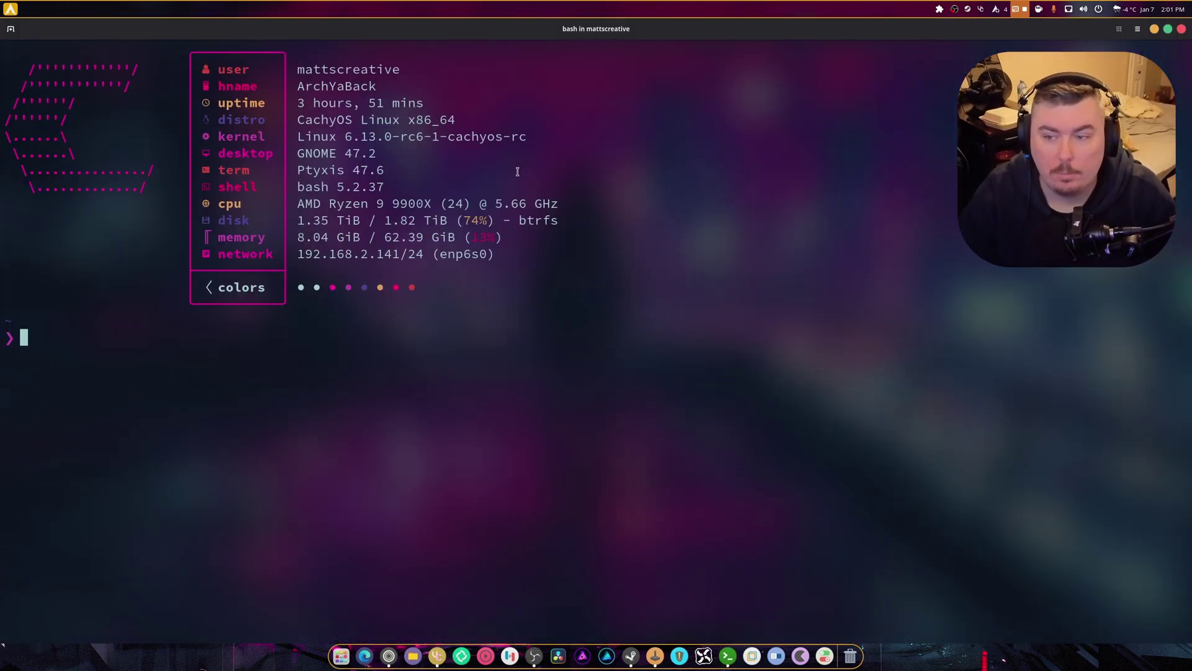
pyautogui.write('yay ')
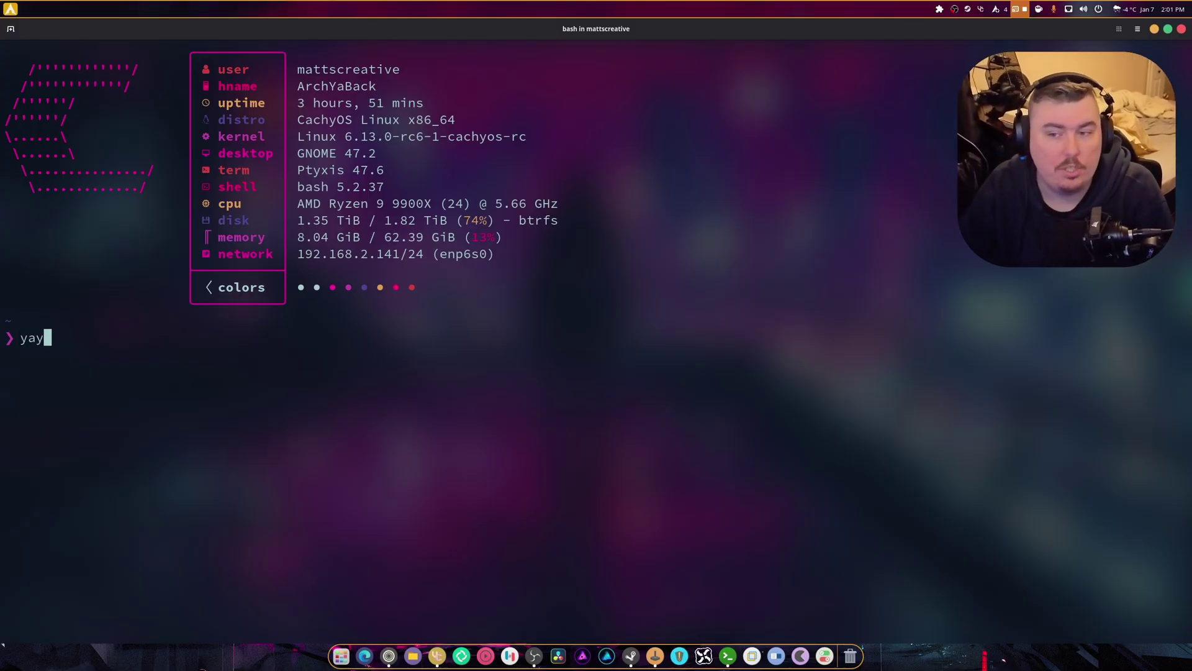
pyautogui.write('dconf')
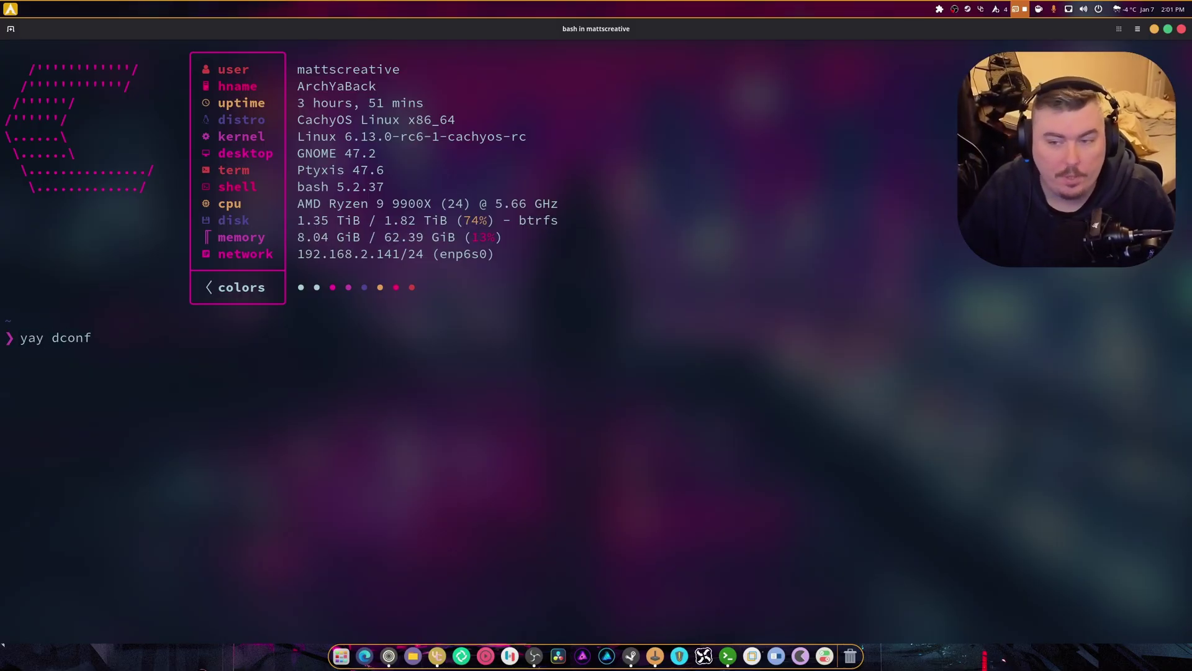
pyautogui.press('Return')
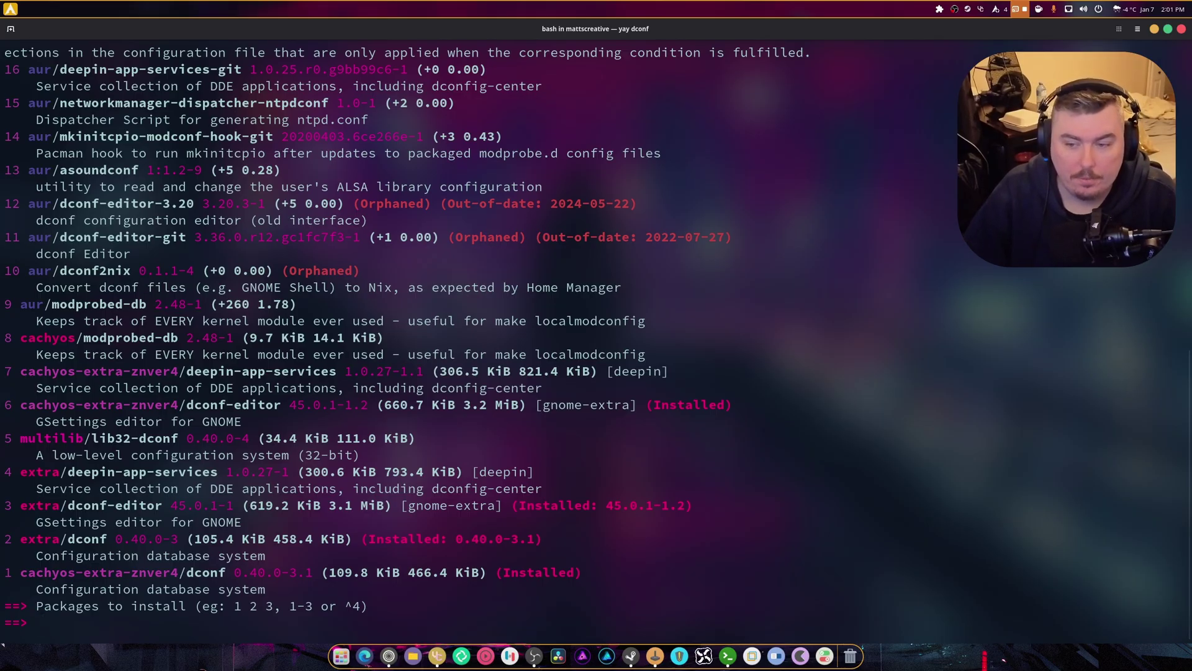
# - Install option 3, extra/dconf-editor, authenticating and confirming with y, then clear the screen
pyautogui.write('3')
pyautogui.press('Return')
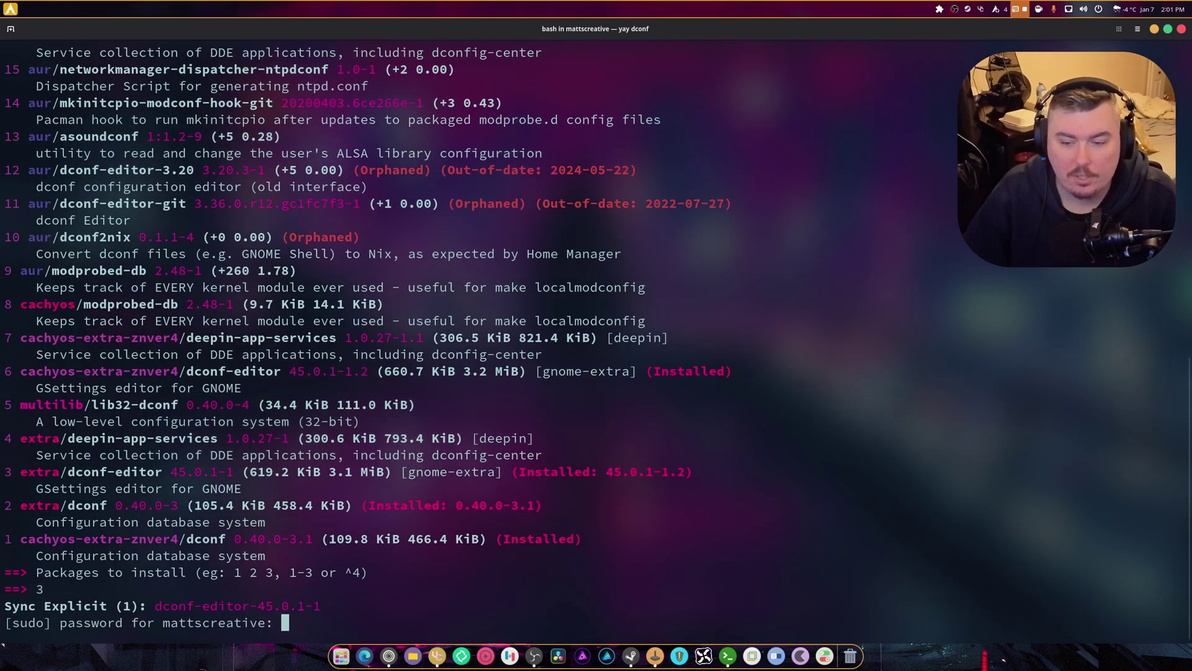
pyautogui.press('Return')
pyautogui.write('y')
pyautogui.press('Return')
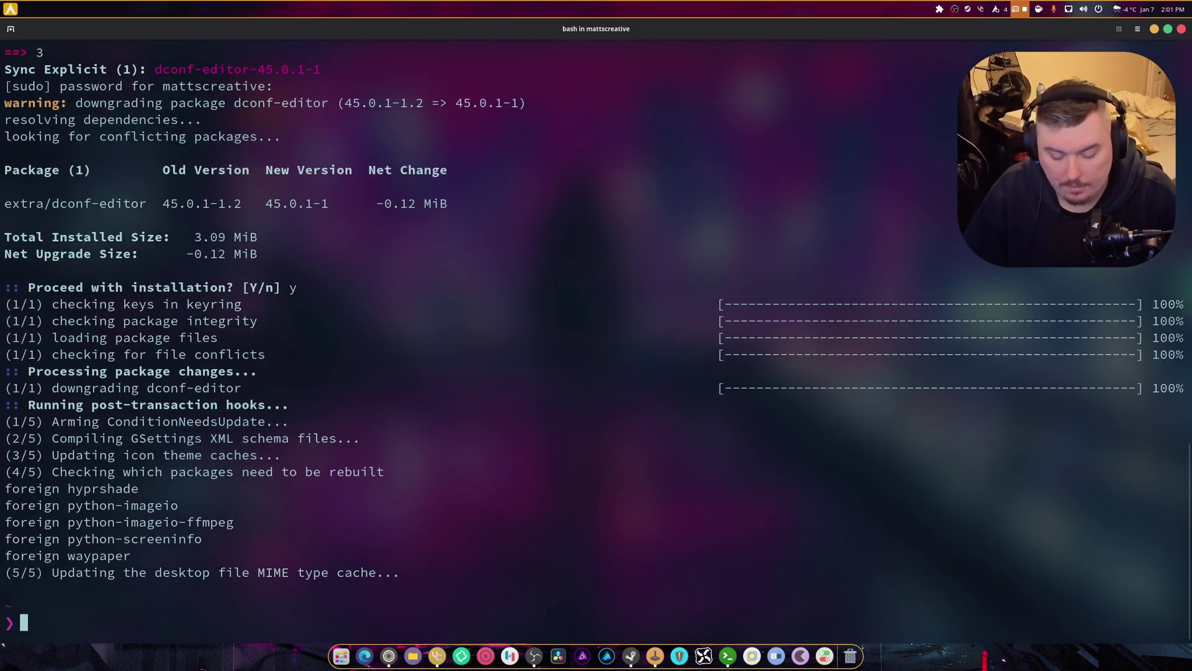
pyautogui.hotkey('ctrl', 'l')
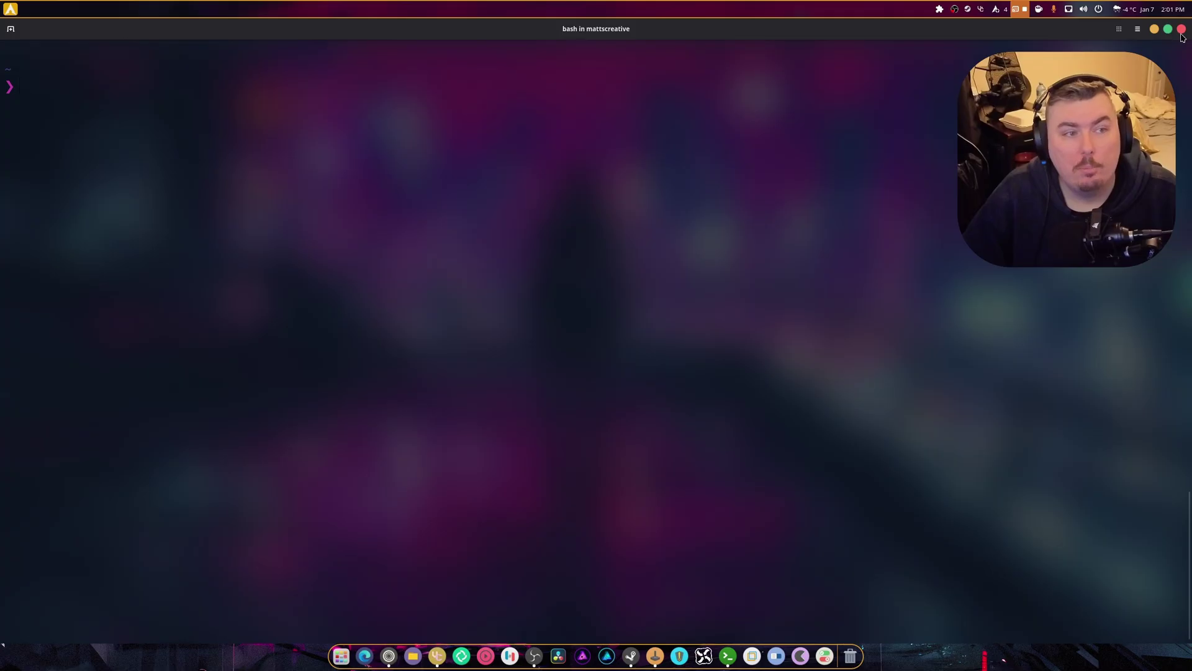
# - Close the terminal, launch dconf Editor from the app grid, and accept the I'll be careful warning
pyautogui.click(1182, 28)
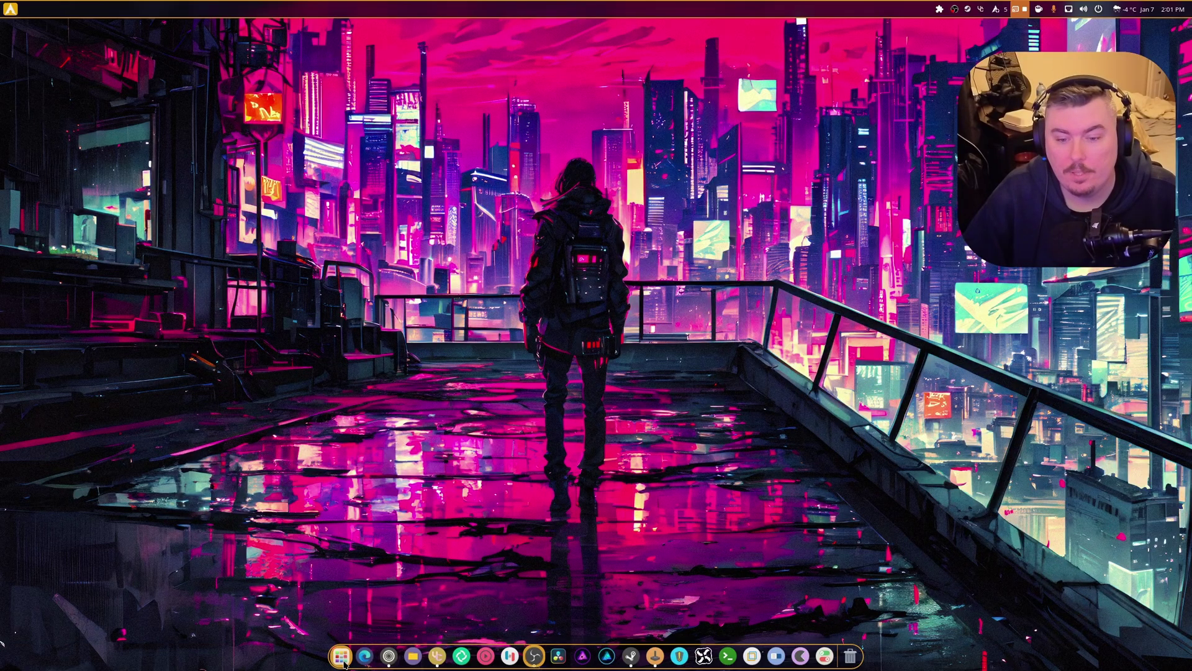
pyautogui.click(342, 656)
pyautogui.scroll(-5, 689, 513)
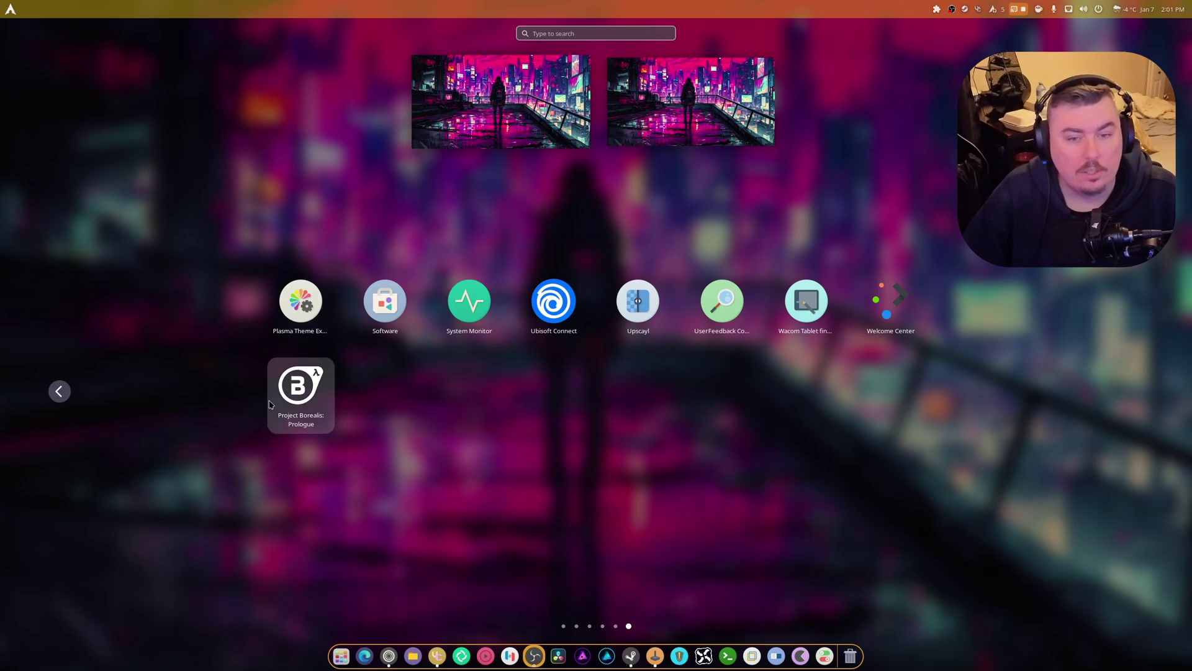
pyautogui.write('dc')
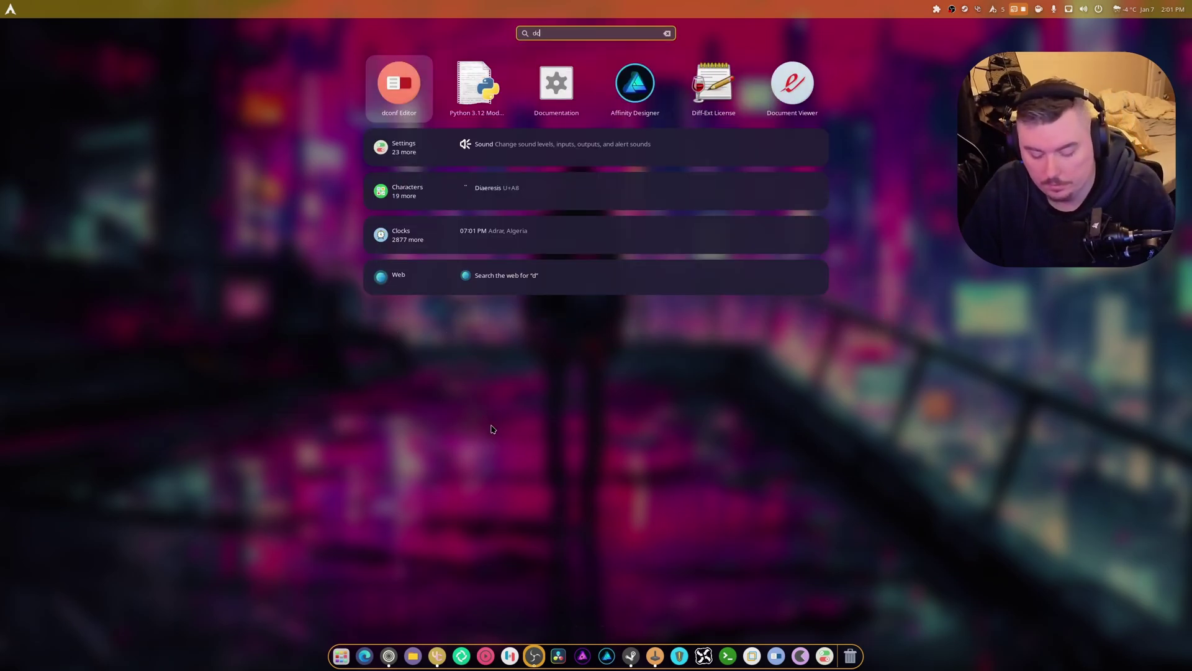
pyautogui.write('o')
pyautogui.press('Return')
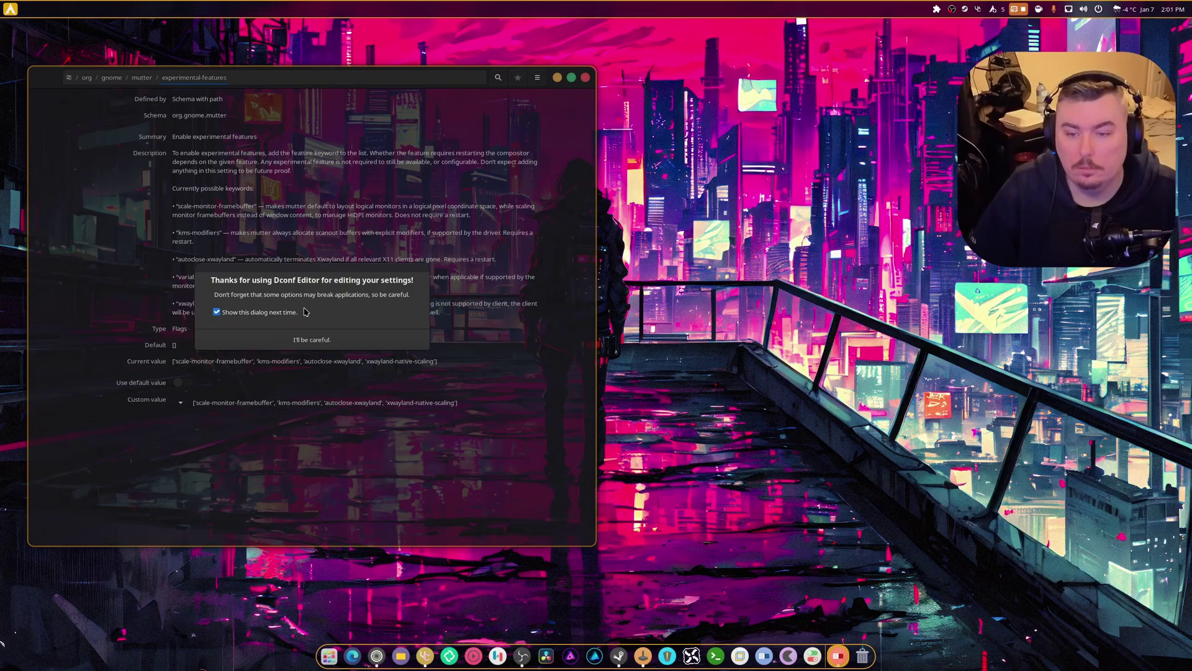
pyautogui.click(312, 339)
pyautogui.moveTo(51, 88); pyautogui.dragTo(266, 59)
# - Search for 'exp' and open the org.gnome.mutter experimental-features key
pyautogui.click(712, 48)
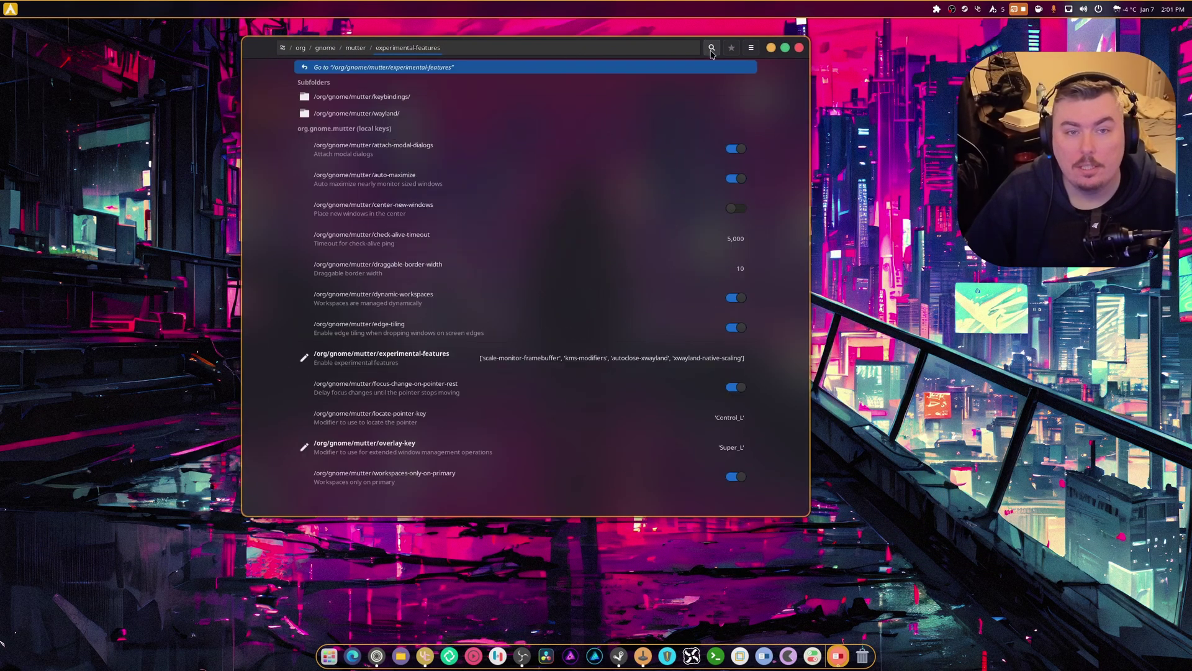
pyautogui.write('exp')
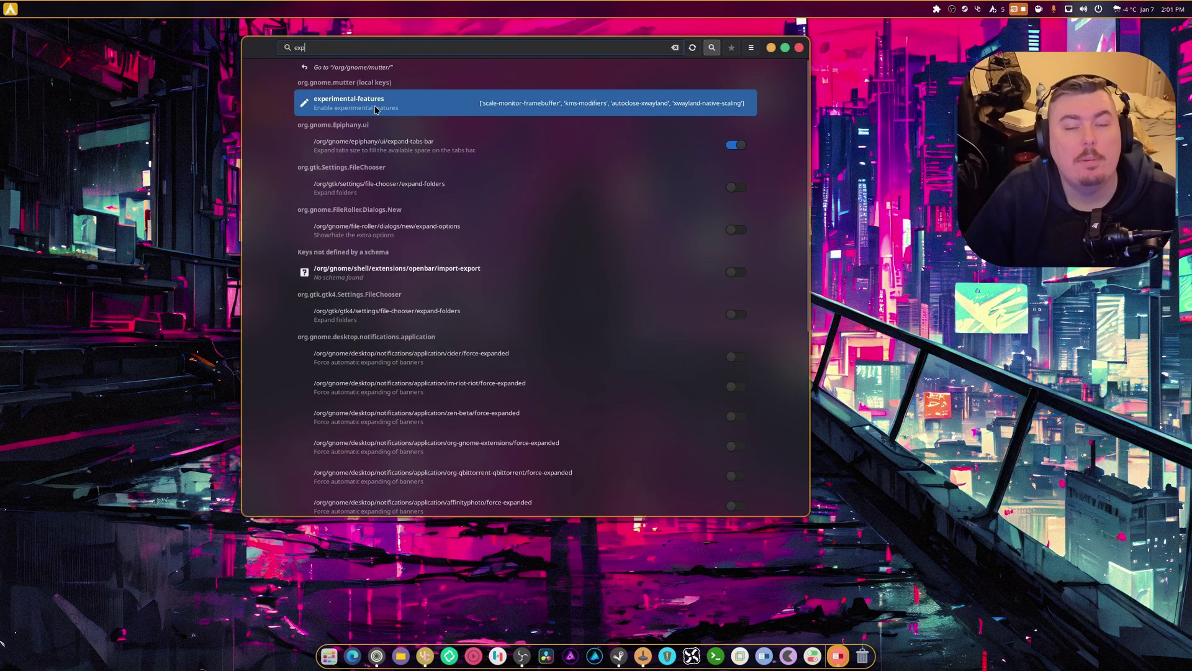
pyautogui.click(376, 110)
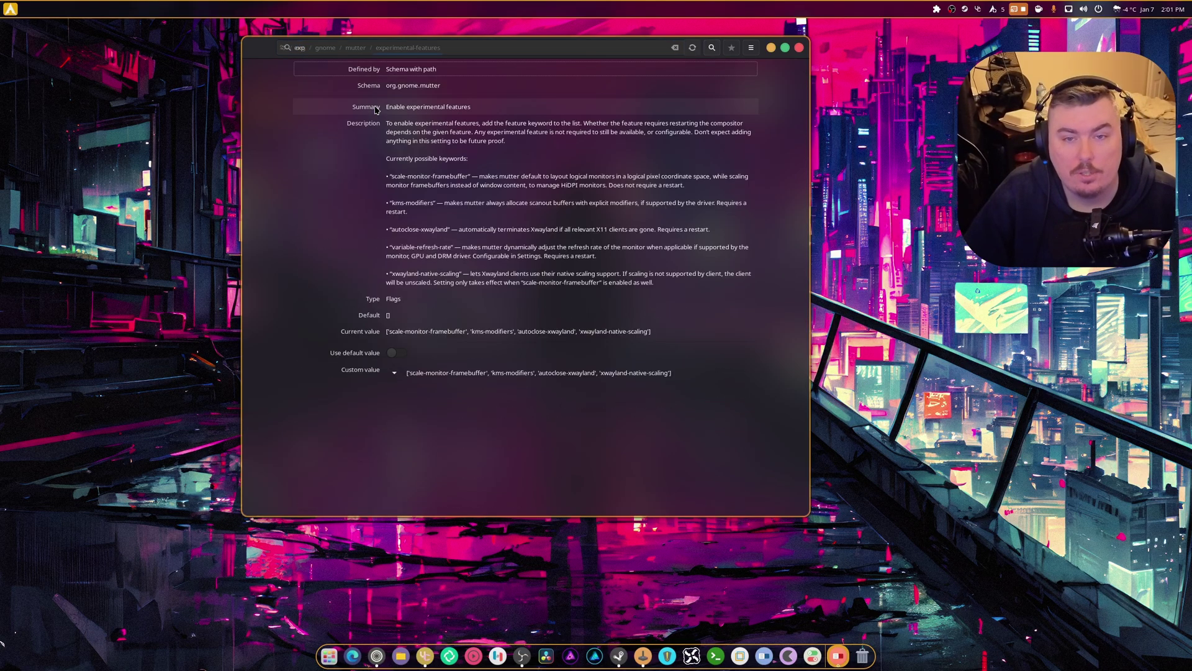
# - Check variable-refresh-rate in the custom value list and apply the new experimental-features value
pyautogui.click(394, 354)
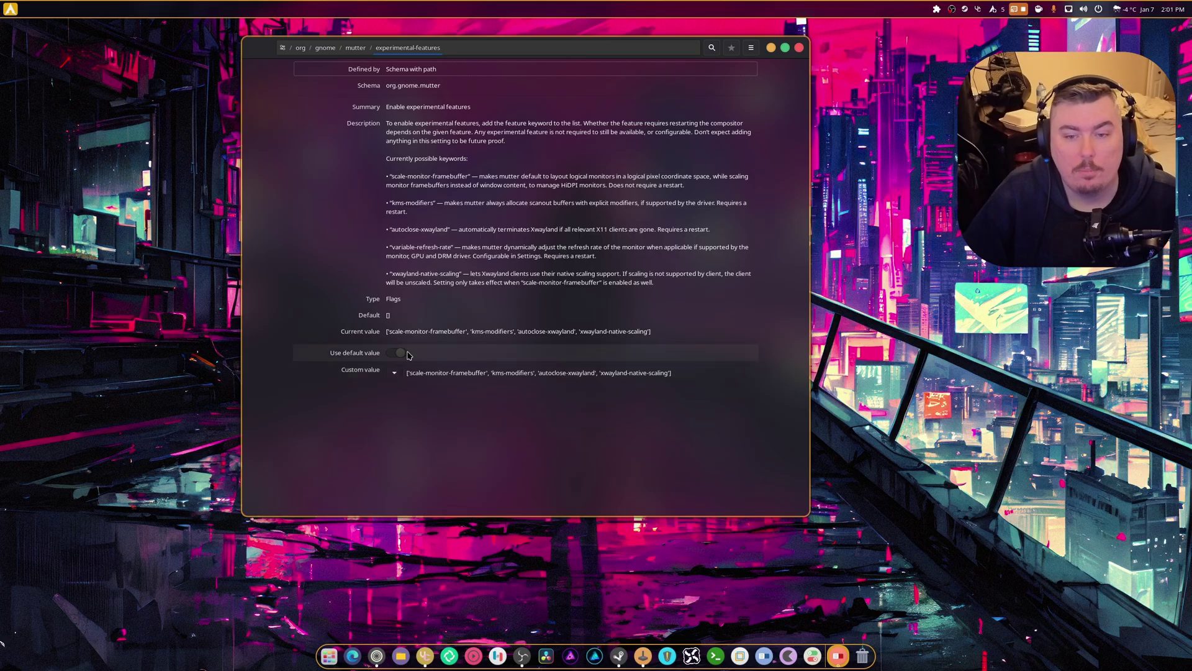
pyautogui.click(388, 354)
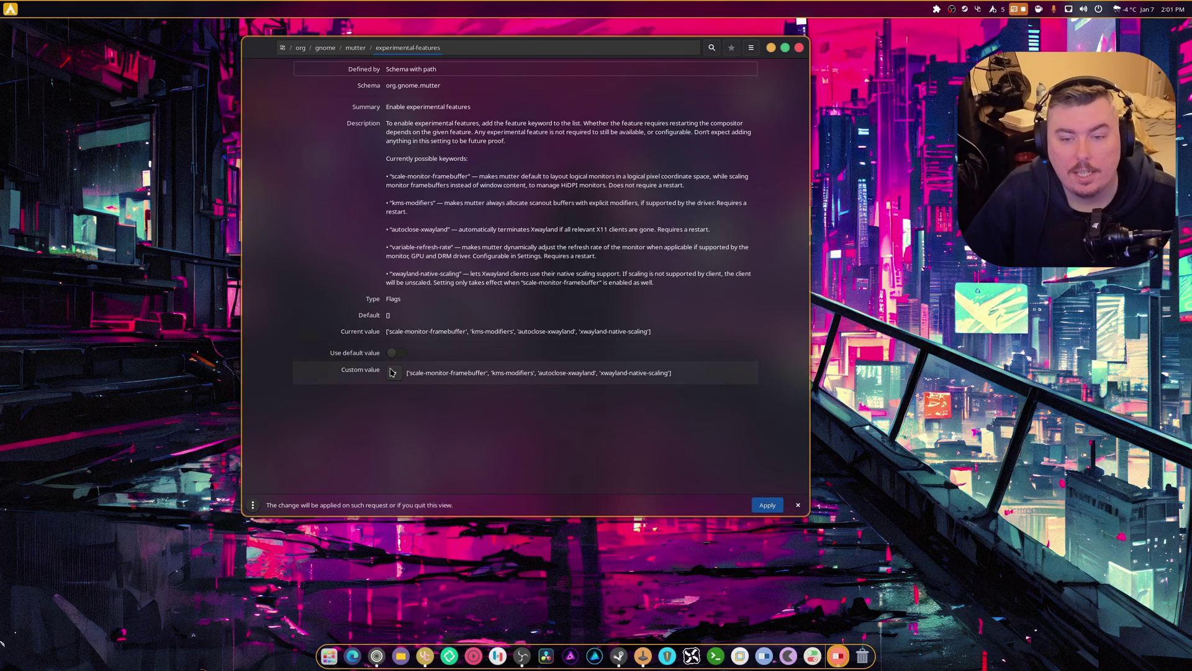
pyautogui.click(395, 373)
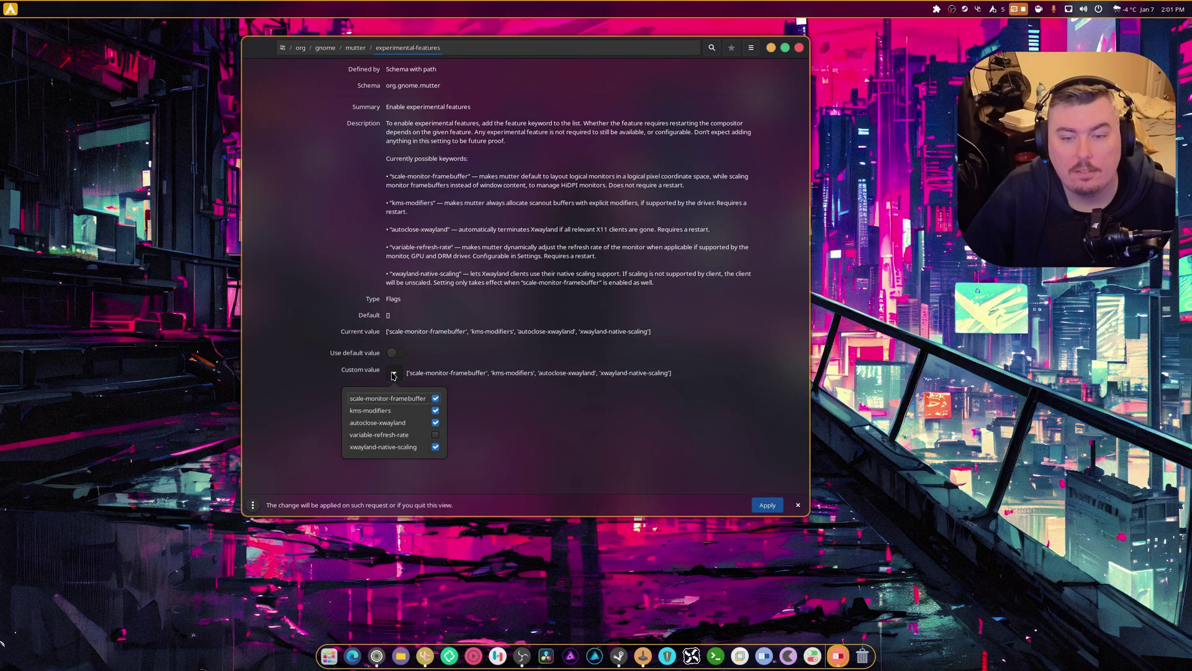
pyautogui.click(436, 436)
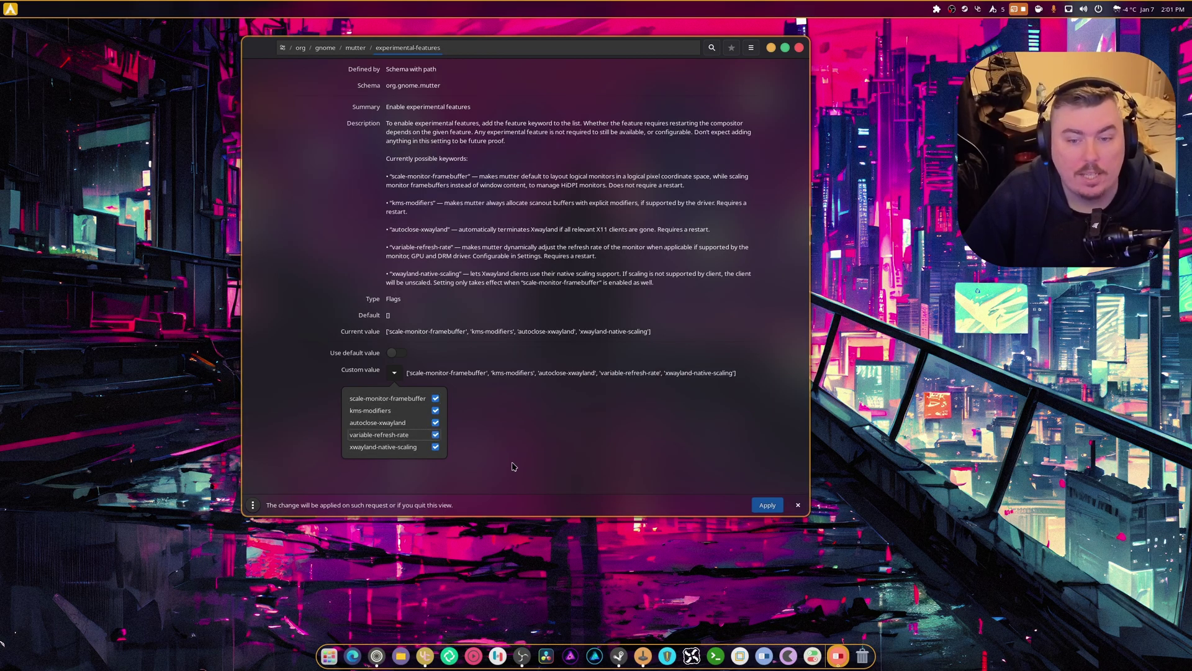
pyautogui.click(767, 508)
pyautogui.click(766, 508)
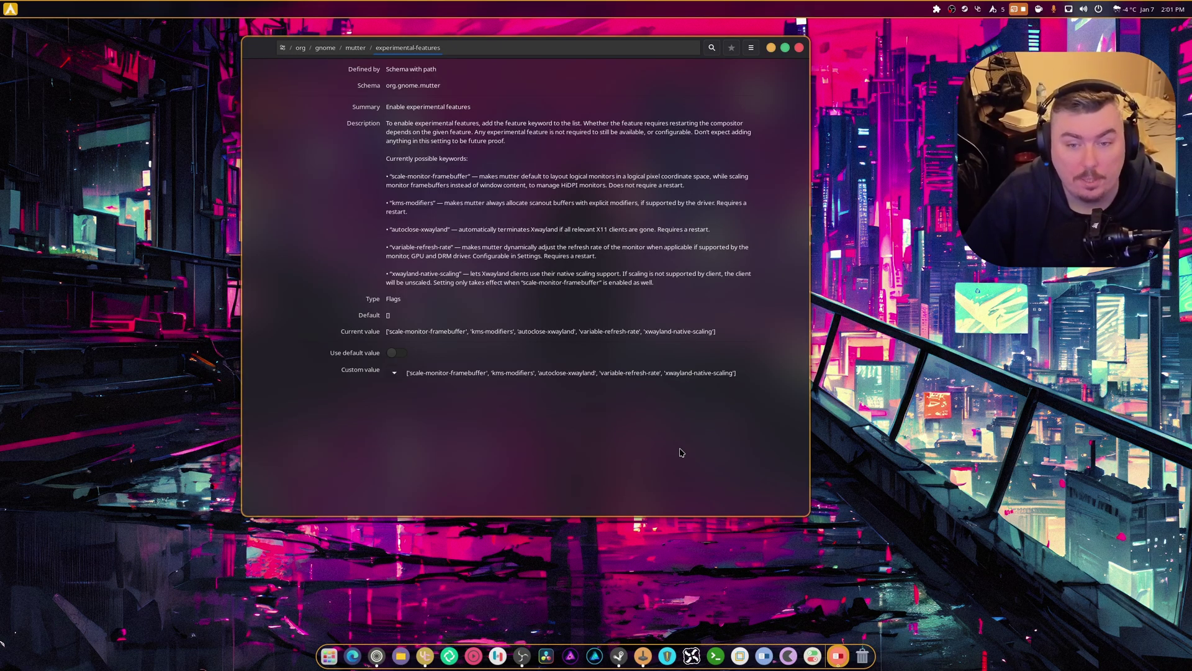
# - Show the flag checkboxes to verify all five experimental features are enabled
pyautogui.click(395, 372)
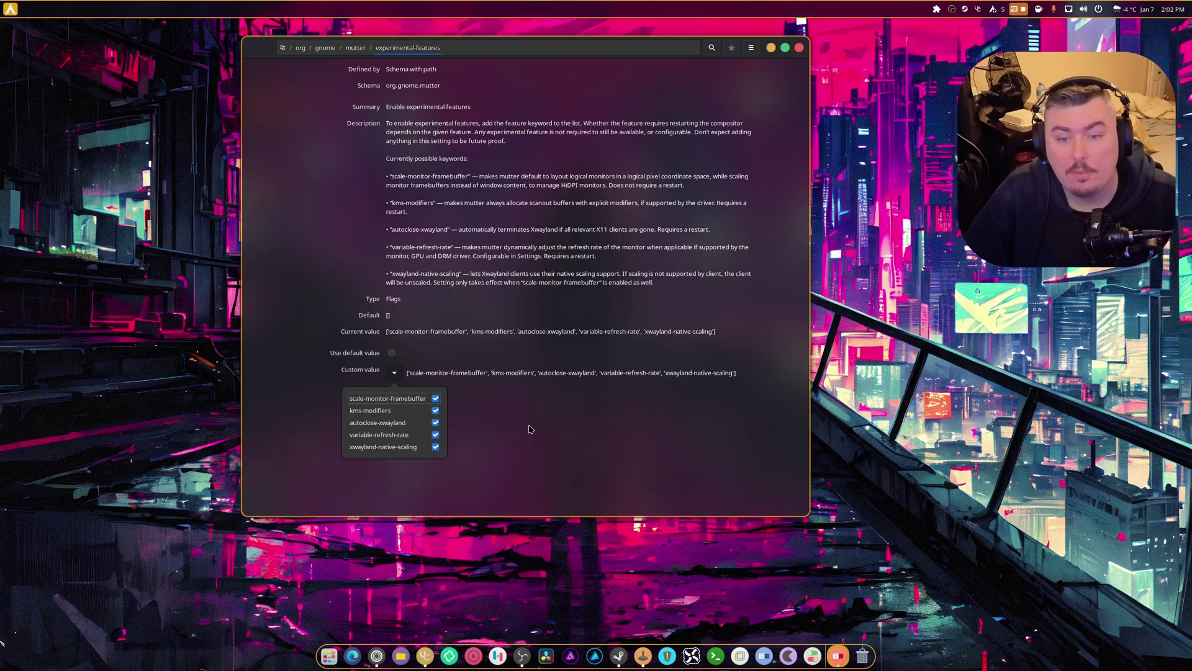
# - Dismiss the flags popover, keeping variable-refresh-rate among the five enabled features
pyautogui.click(529, 491)
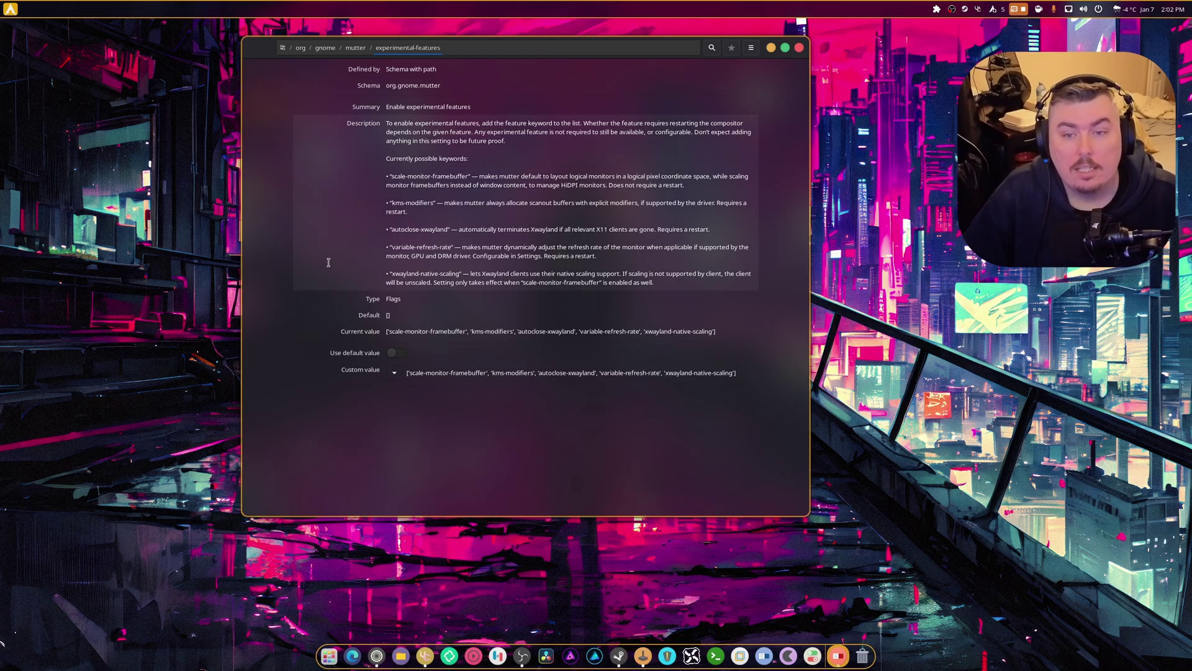